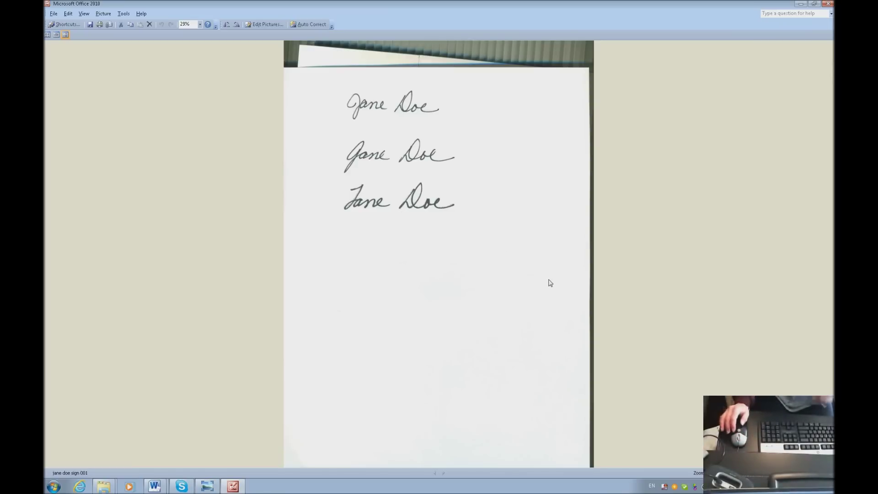
Step: Crop the scanned page tightly around the middle signature, leaving a 1004 x 317 pixel image
{"action": "left_click", "coordinate": [264, 25]}
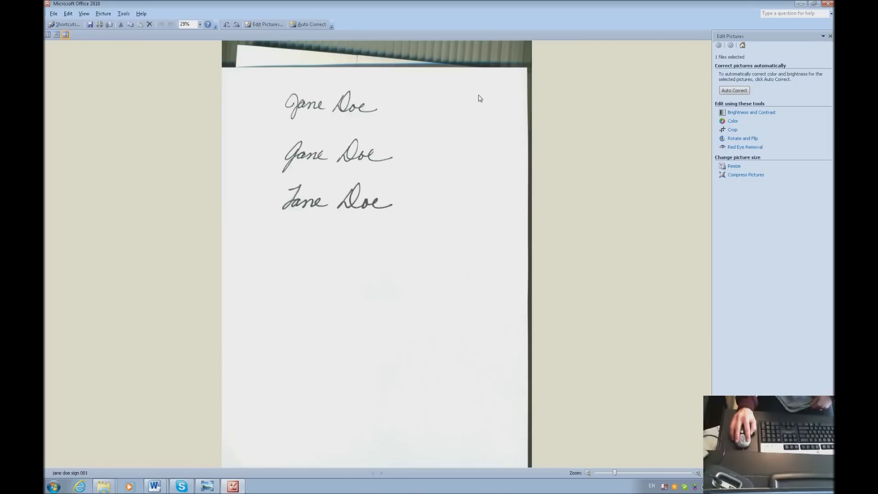
{"action": "left_click", "coordinate": [732, 130]}
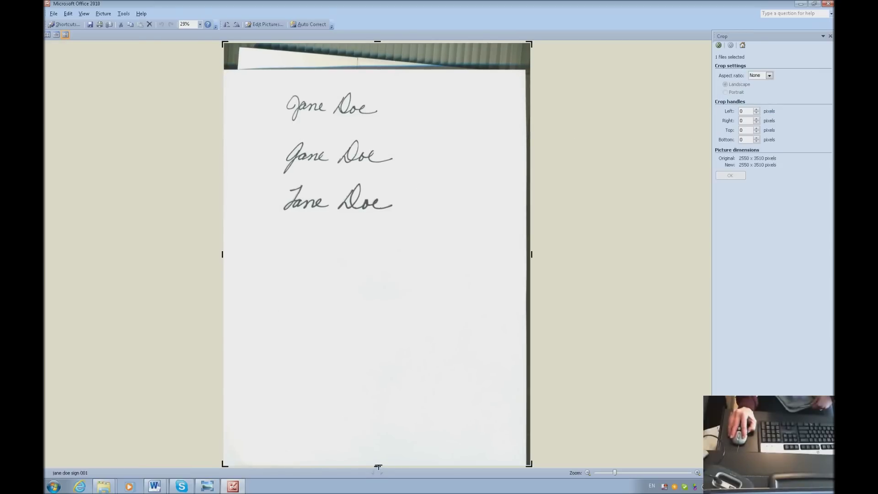
{"action": "left_click_drag", "start_coordinate": [379, 467], "coordinate": [366, 176]}
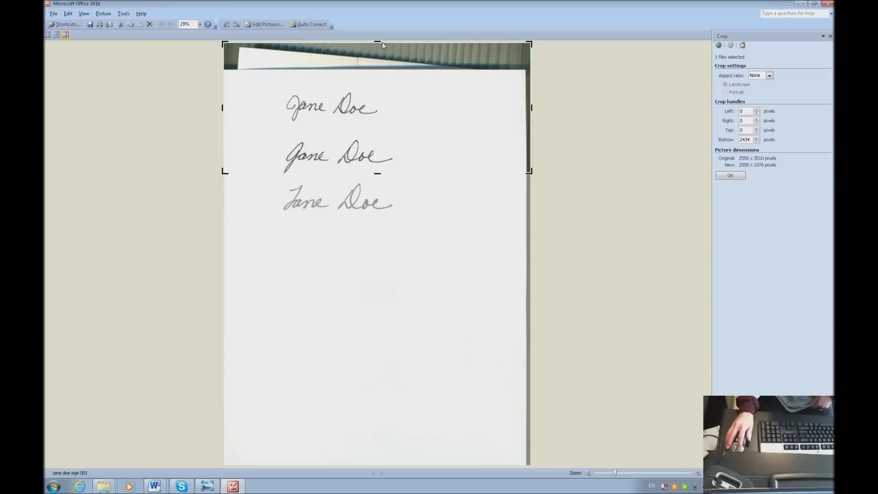
{"action": "left_click_drag", "start_coordinate": [377, 40], "coordinate": [366, 133]}
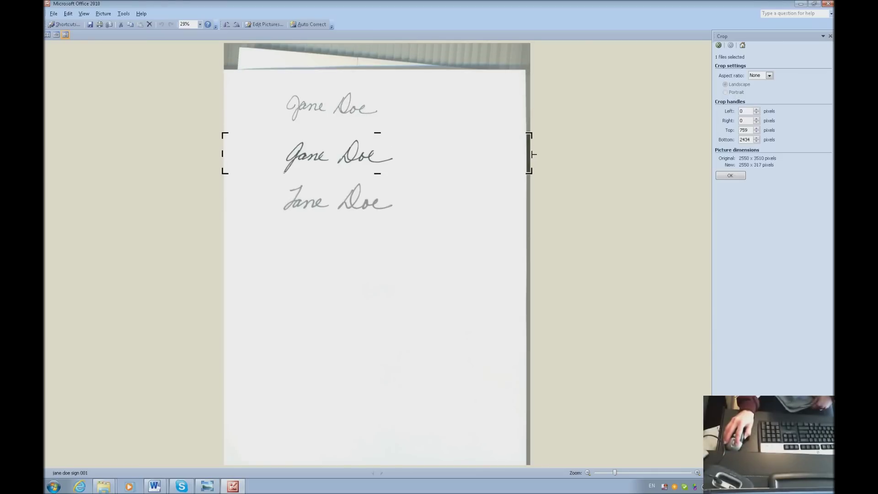
{"action": "left_click_drag", "start_coordinate": [531, 154], "coordinate": [398, 154]}
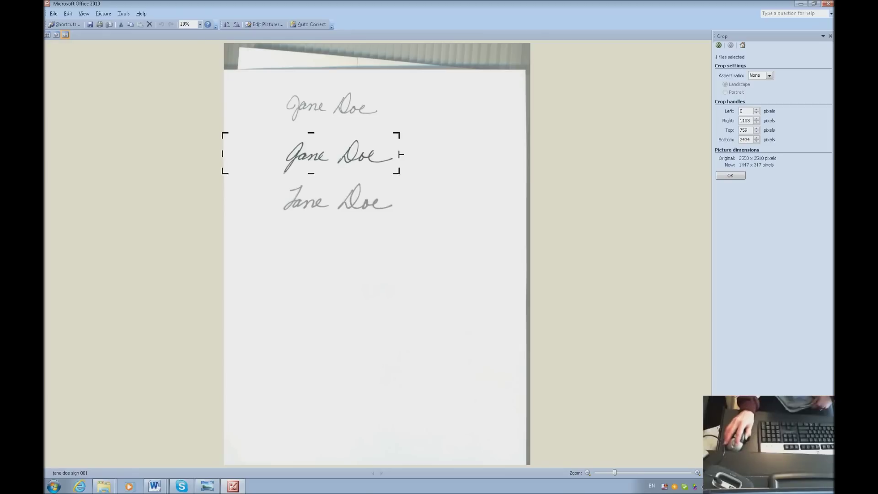
{"action": "left_click_drag", "start_coordinate": [222, 154], "coordinate": [274, 163]}
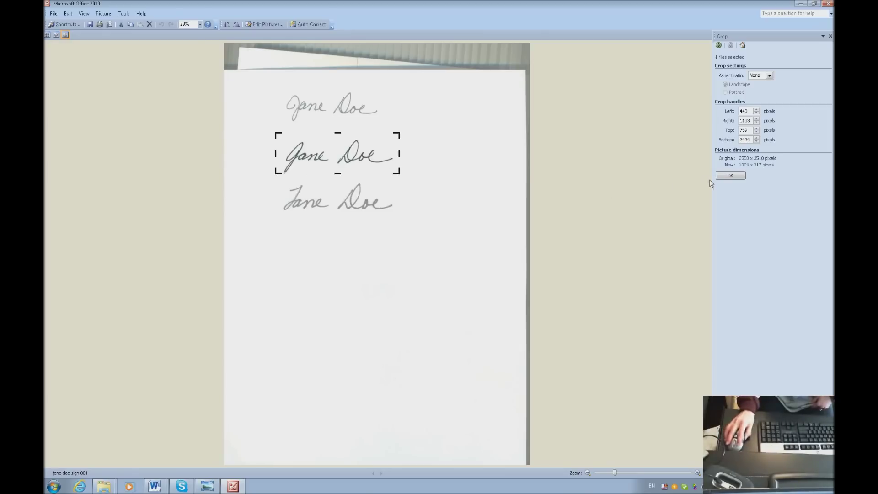
{"action": "left_click", "coordinate": [729, 178]}
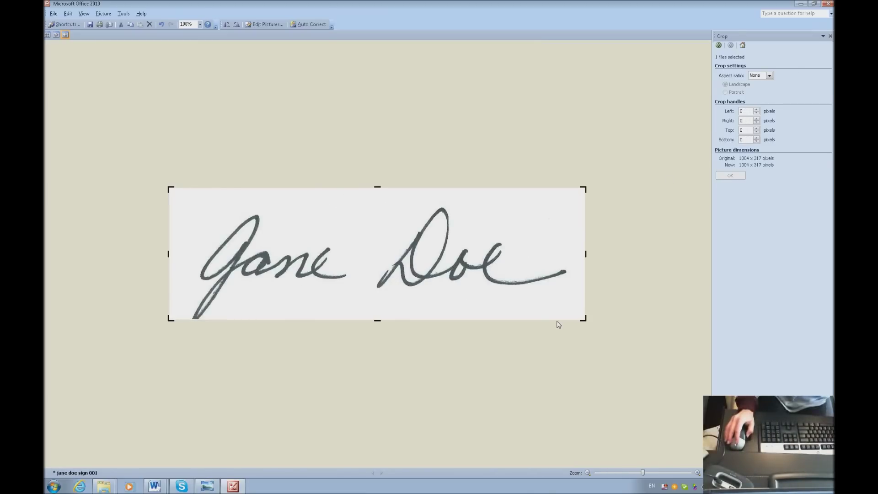
{"action": "left_click", "coordinate": [617, 227]}
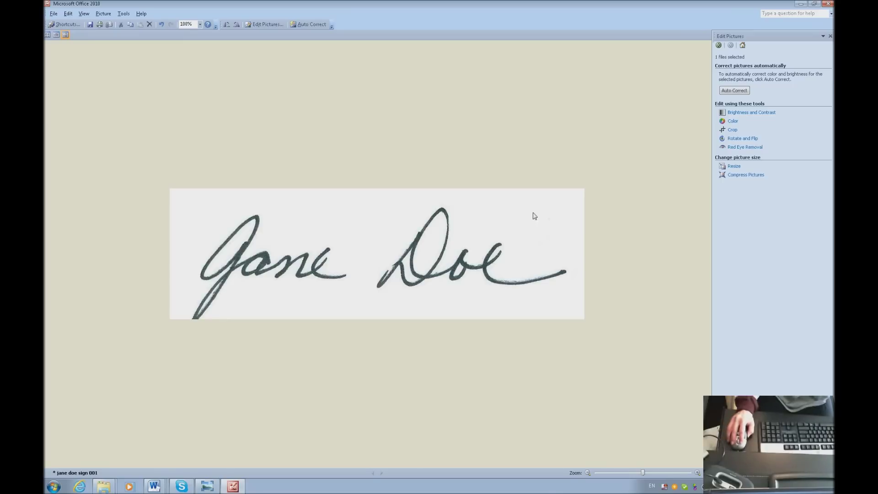
Step: Send the cropped signature picture to a new Microsoft Word document, Document6
{"action": "right_click", "coordinate": [321, 225]}
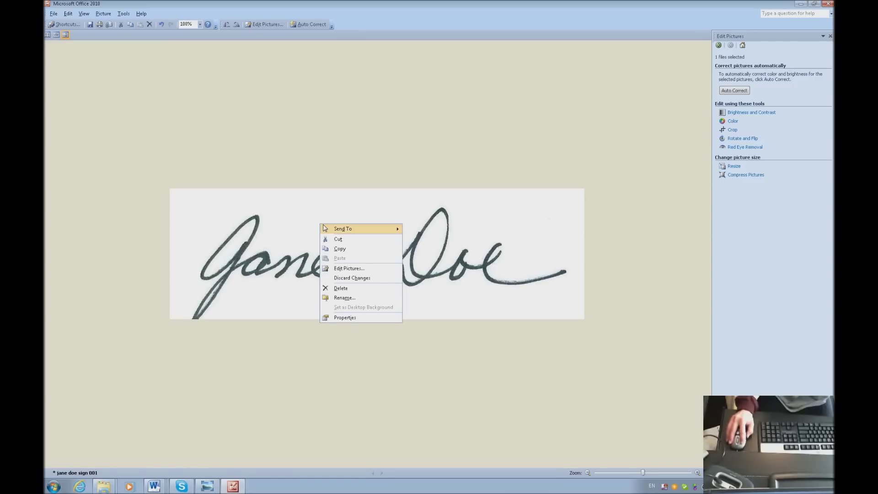
{"action": "mouse_move", "coordinate": [335, 229]}
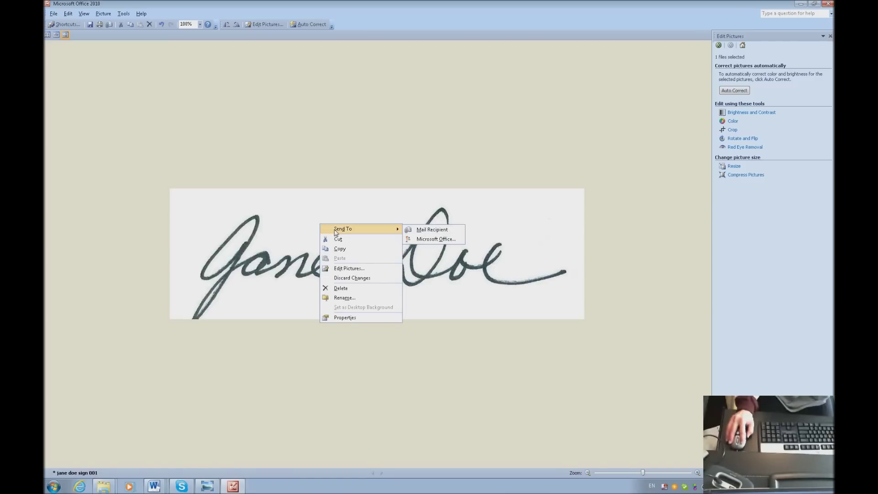
{"action": "left_click", "coordinate": [424, 239]}
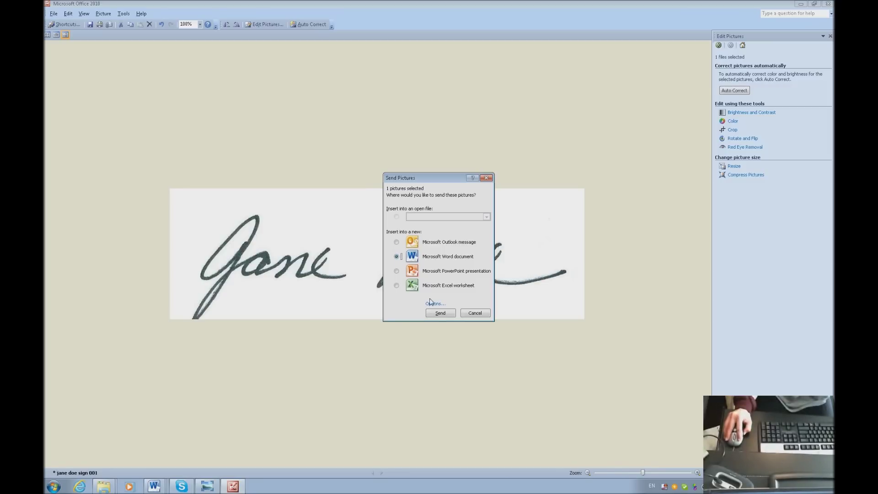
{"action": "left_click", "coordinate": [439, 314]}
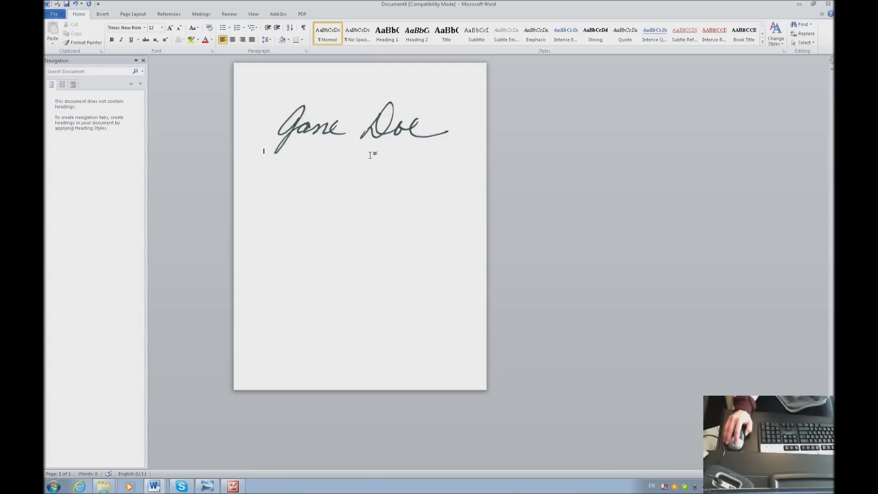
Step: Open the Format Picture dialog for the signature image in Word
{"action": "left_click", "coordinate": [335, 127]}
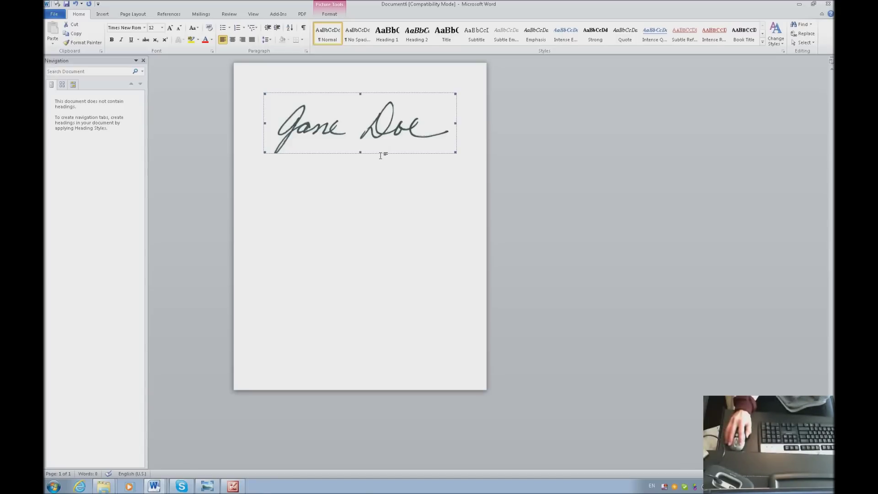
{"action": "right_click", "coordinate": [343, 119]}
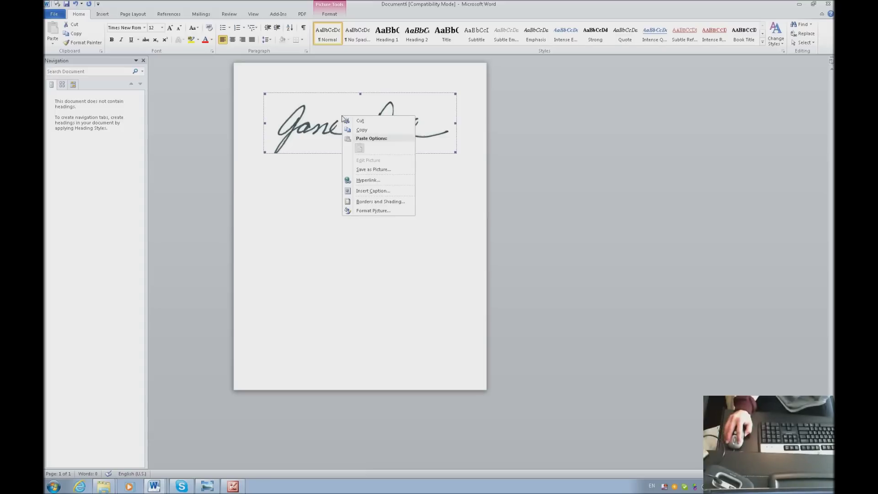
{"action": "left_click", "coordinate": [373, 211]}
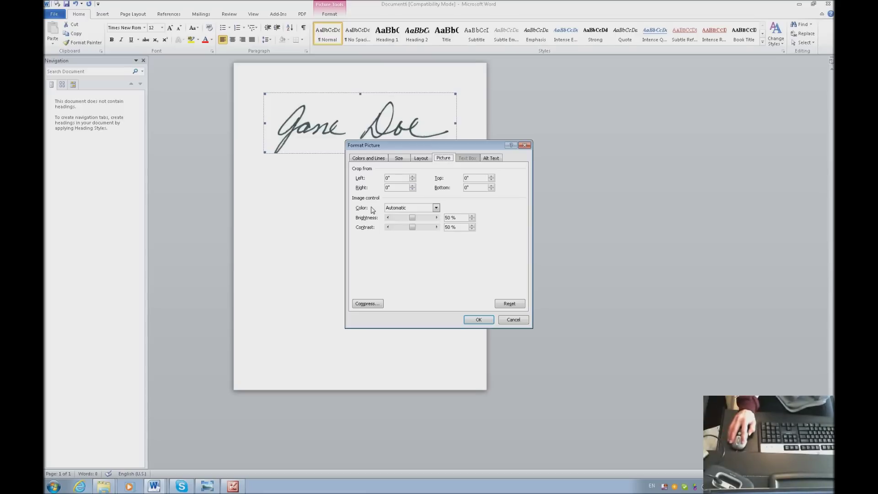
Step: Give the signature picture Square text wrapping and Left horizontal alignment
{"action": "left_click", "coordinate": [425, 162]}
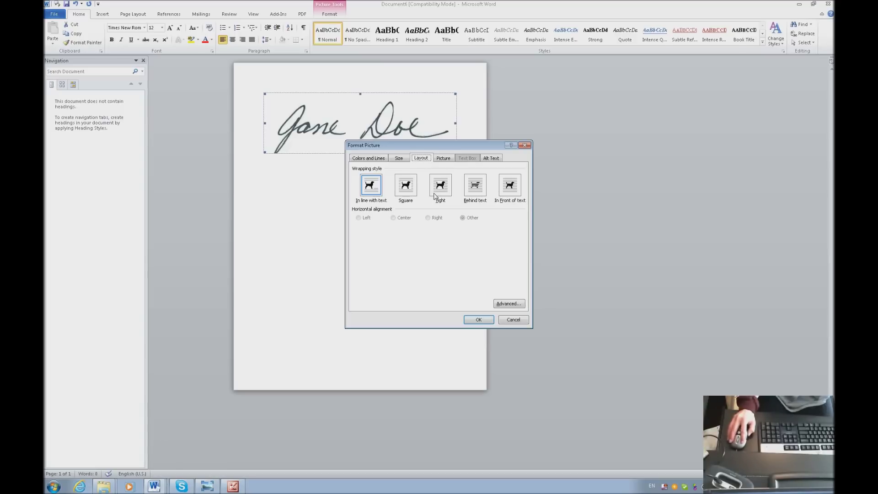
{"action": "left_click", "coordinate": [408, 190]}
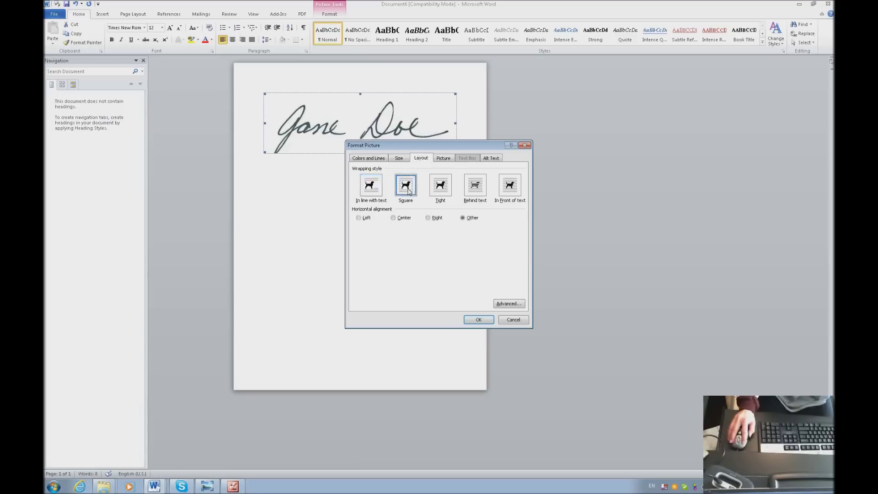
{"action": "left_click", "coordinate": [359, 218]}
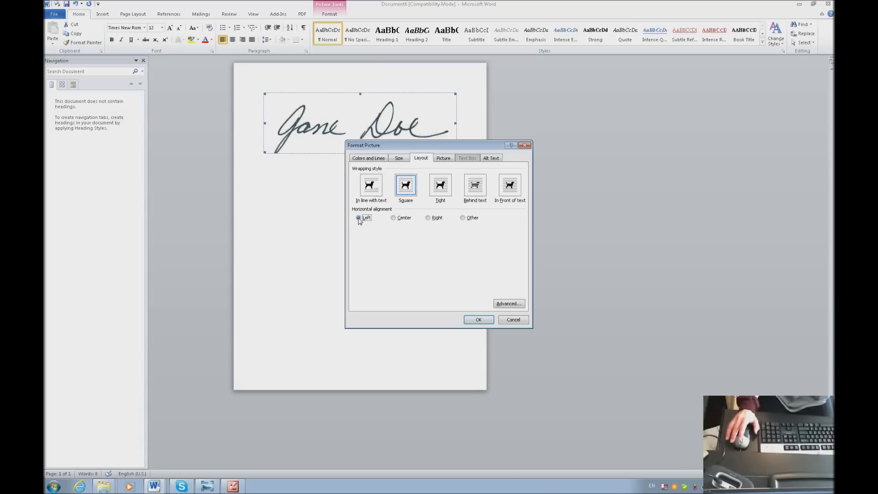
Step: Scale the signature picture to 25% height with aspect ratio locked, and confirm
{"action": "left_click", "coordinate": [398, 161]}
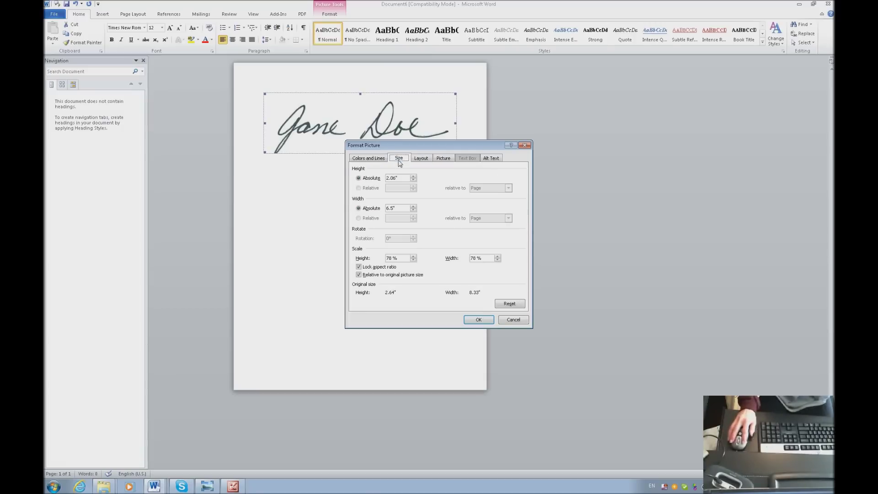
{"action": "double_click", "coordinate": [390, 258]}
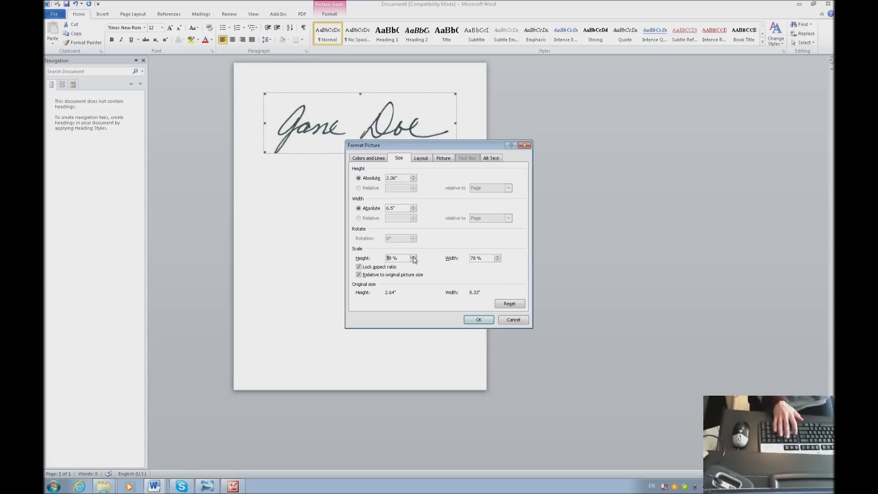
{"action": "key", "text": "Delete"}
{"action": "key", "text": "Delete"}
{"action": "key", "text": "Delete"}
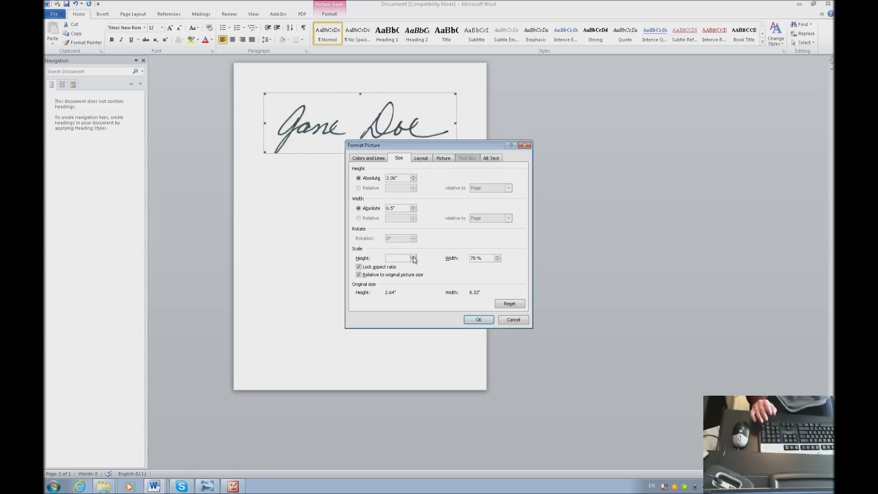
{"action": "type", "text": "25"}
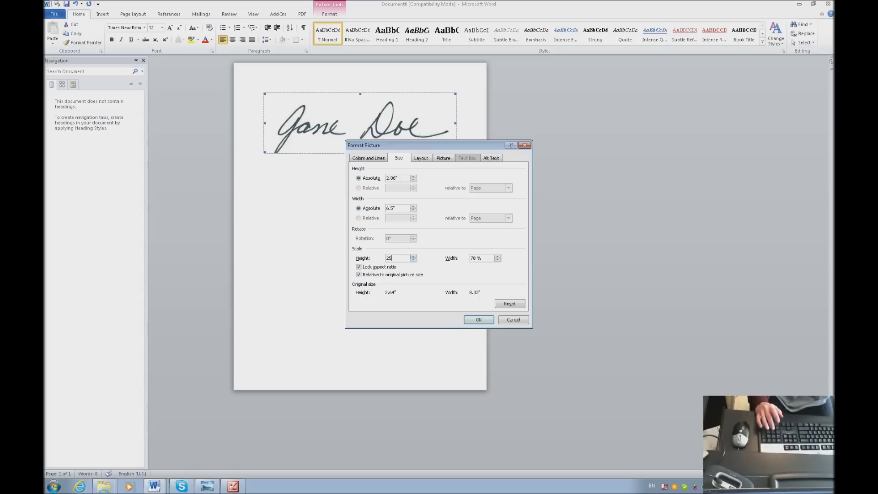
{"action": "key", "text": "Tab"}
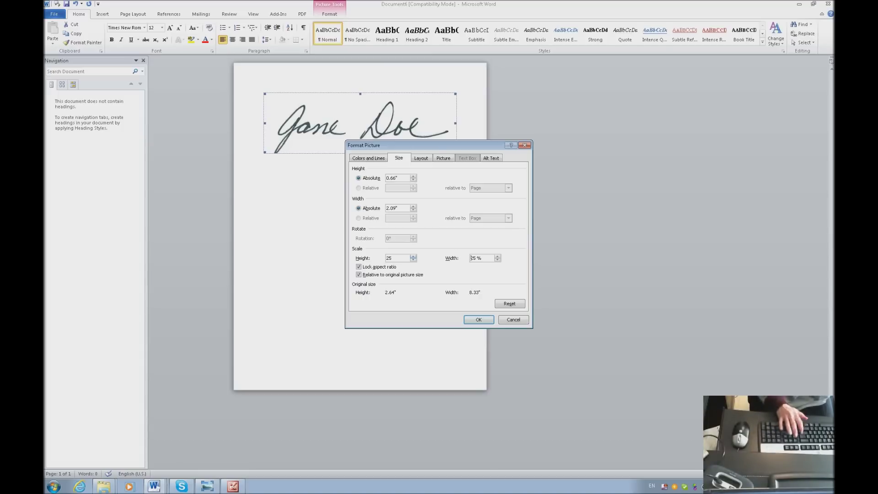
{"action": "key", "text": "Return"}
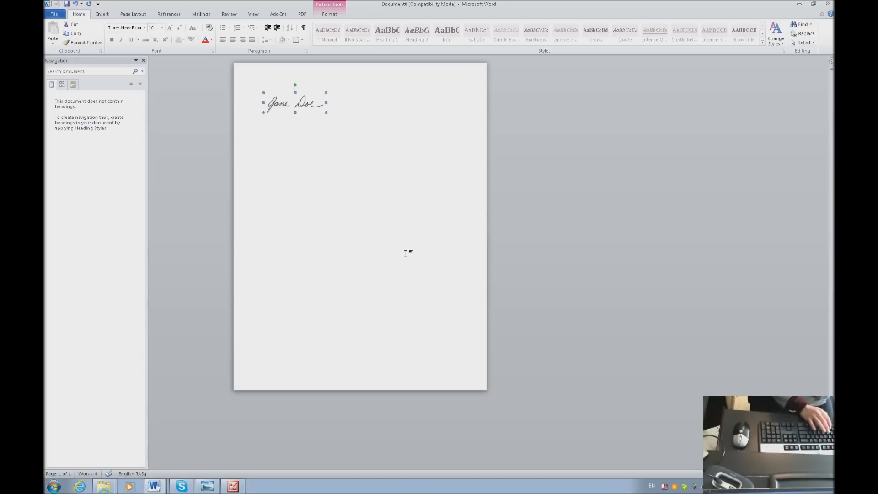
Step: Create a new document with =rand() sample paragraphs and two blank lines above them
{"action": "key", "text": "ctrl+n"}
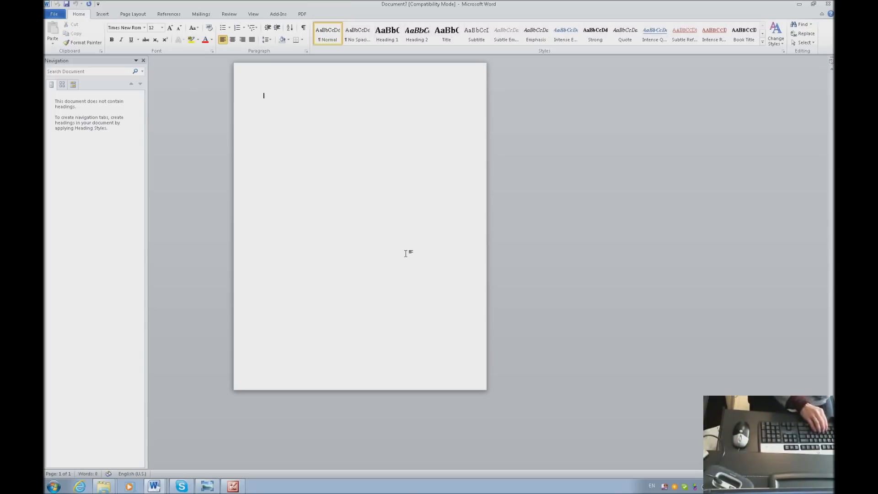
{"action": "type", "text": "="}
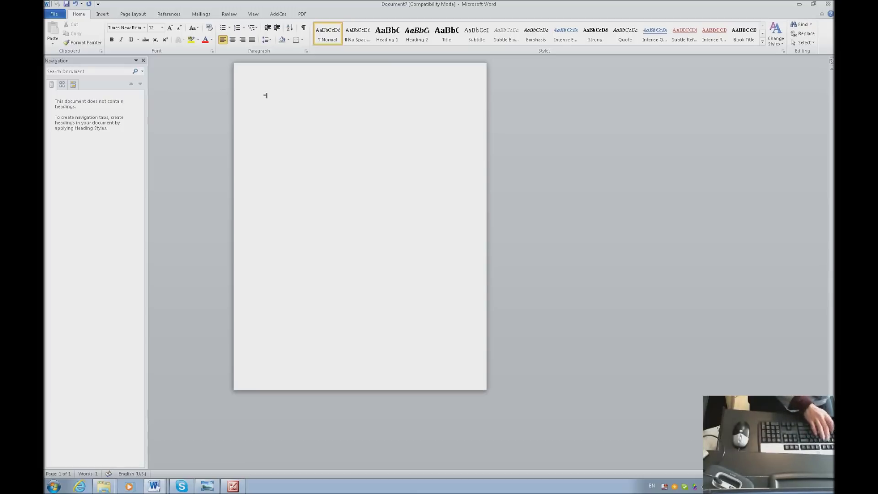
{"action": "type", "text": "rand()"}
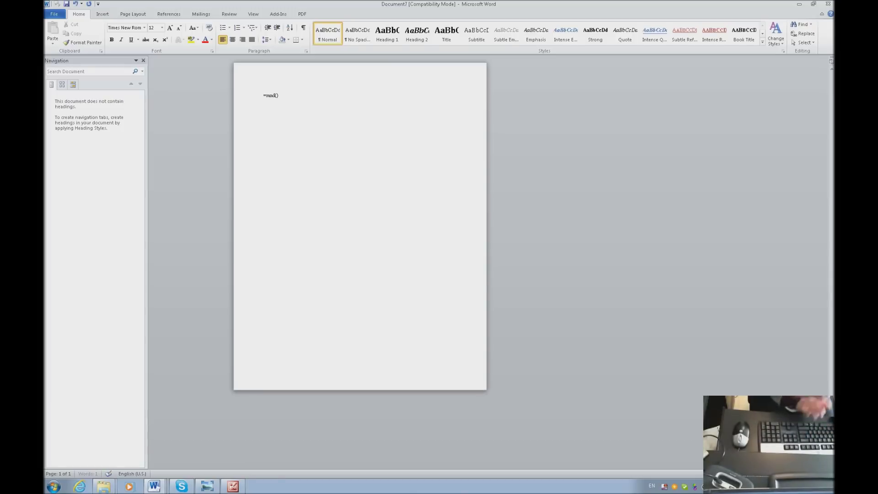
{"action": "key", "text": "Return"}
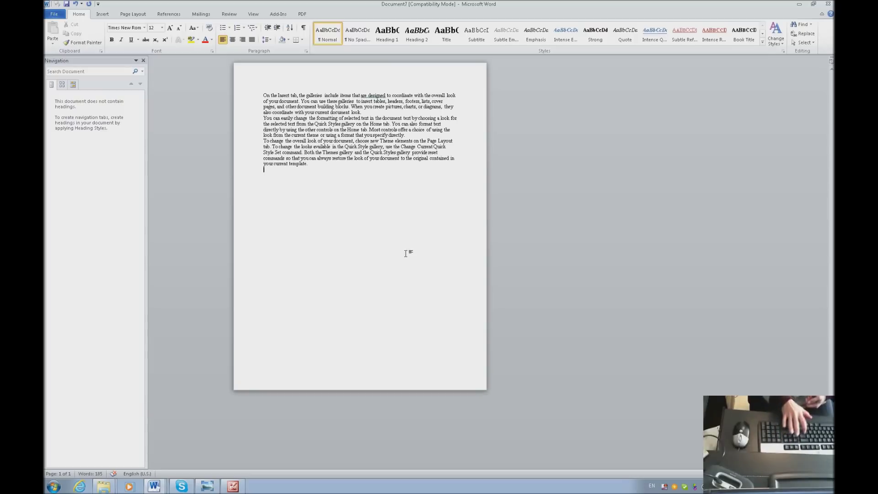
{"action": "key", "text": "ctrl+Home"}
{"action": "key", "text": "Return"}
{"action": "key", "text": "Return"}
{"action": "key", "text": "Return"}
{"action": "key", "text": "Return"}
{"action": "key", "text": "Return"}
{"action": "key", "text": "Return"}
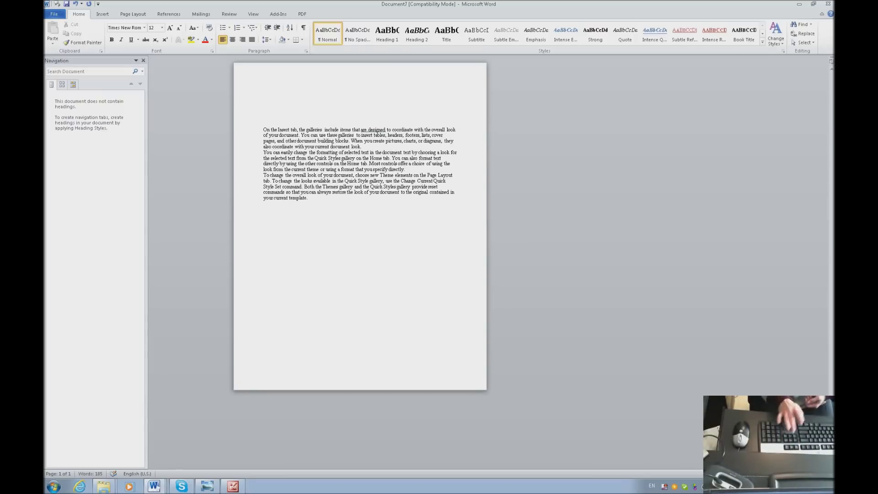
Step: Add a 'Sincerely yours' closing line after the sample text, followed by a new line
{"action": "key", "text": "ctrl+End"}
{"action": "key", "text": "Return"}
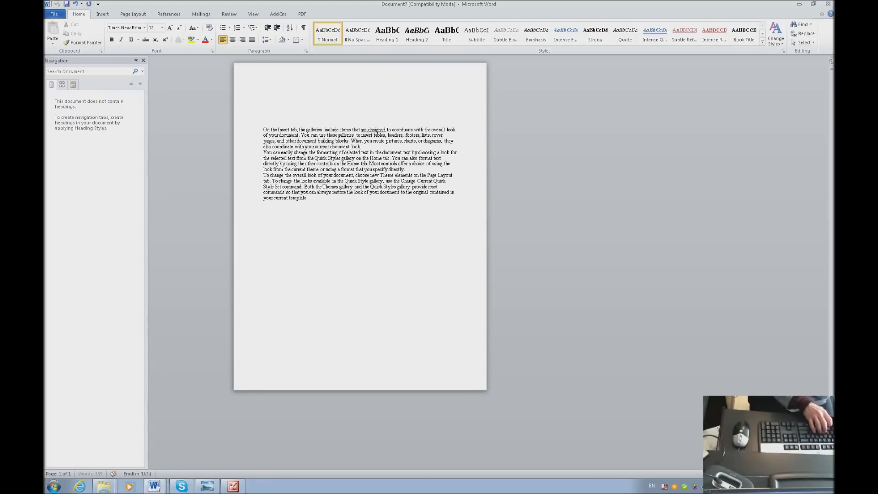
{"action": "type", "text": "Sincerel"}
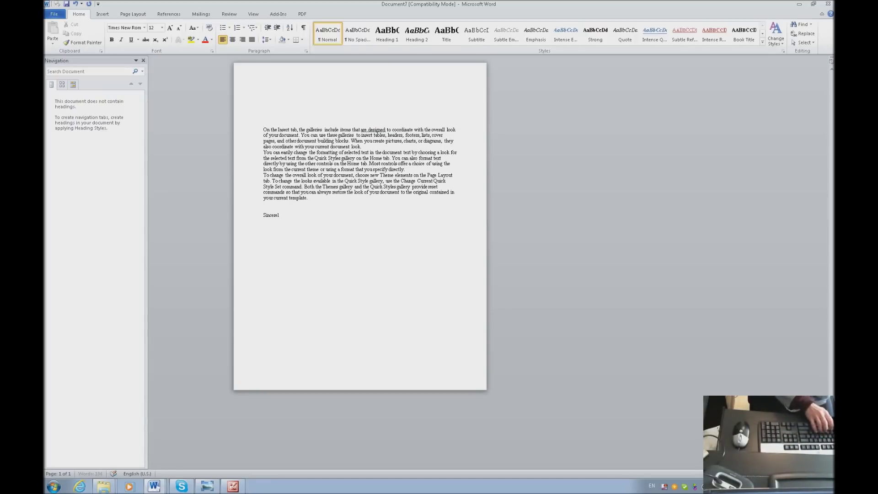
{"action": "type", "text": "y yours"}
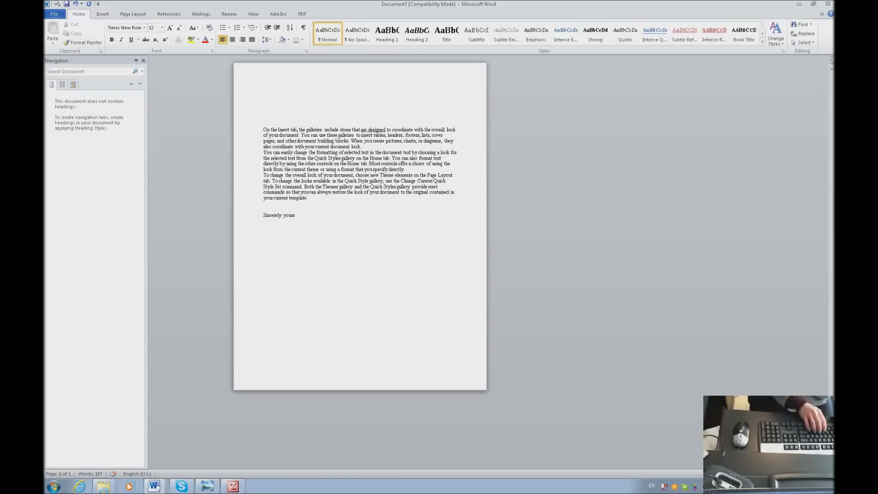
{"action": "key", "text": "Return"}
{"action": "key", "text": "Return"}
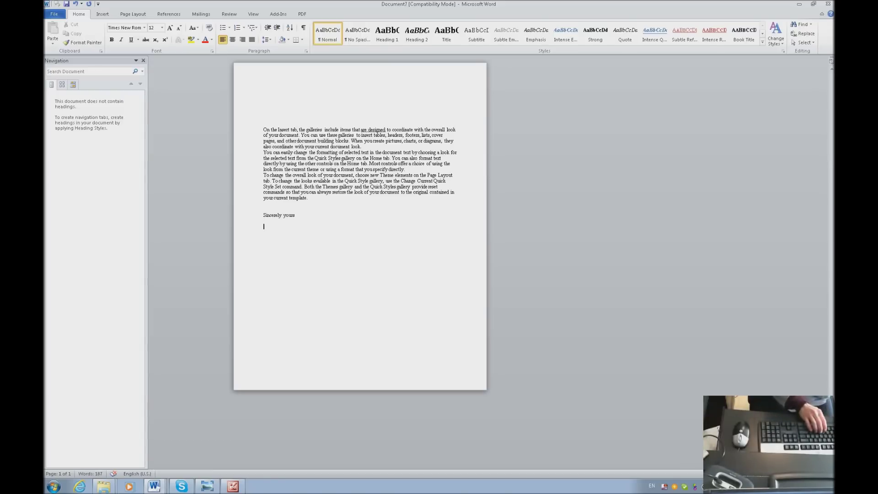
Step: Copy the signature picture from Document6 and paste it under 'Sincerely yours' in the letter
{"action": "key", "text": "alt+Tab"}
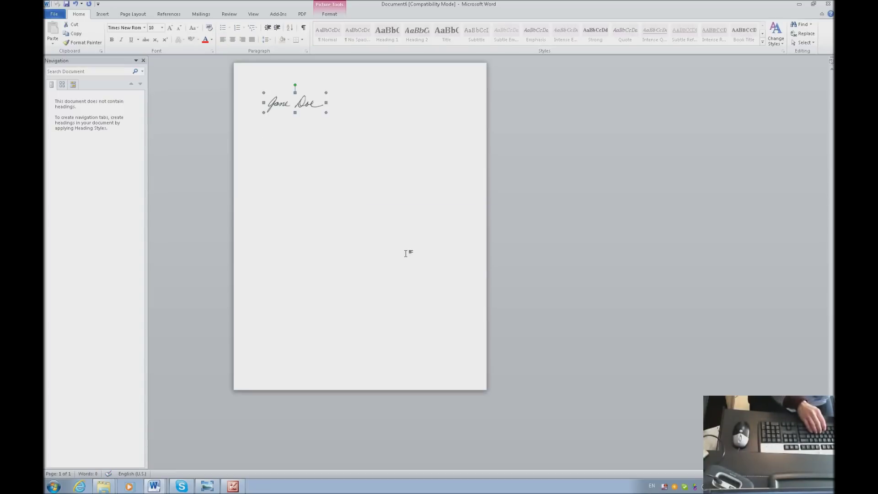
{"action": "key", "text": "Right"}
{"action": "key", "text": "shift+Left"}
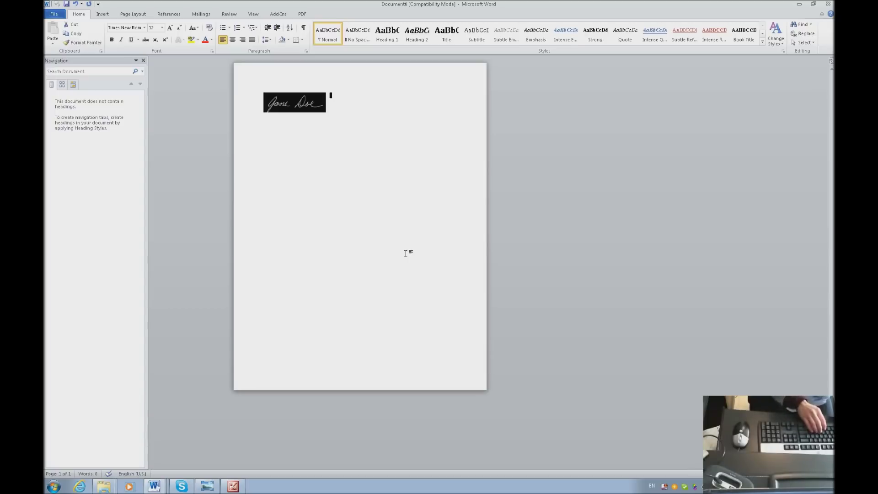
{"action": "key", "text": "ctrl+c"}
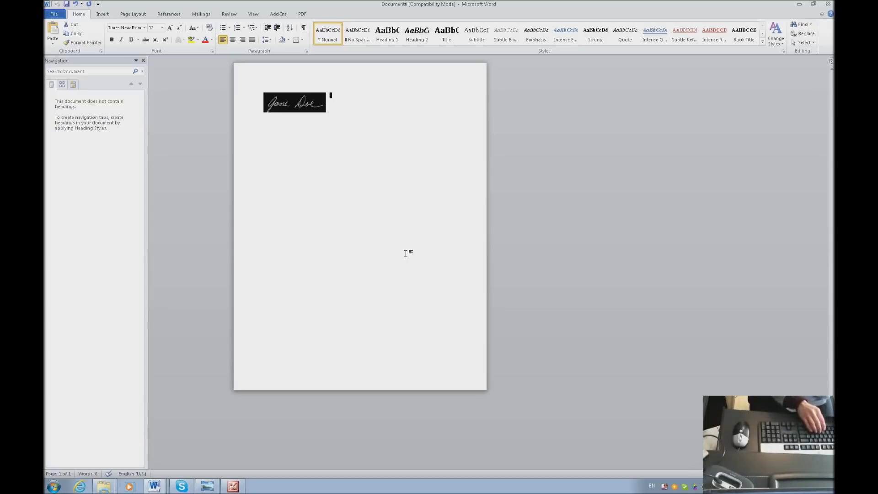
{"action": "key", "text": "alt+Tab"}
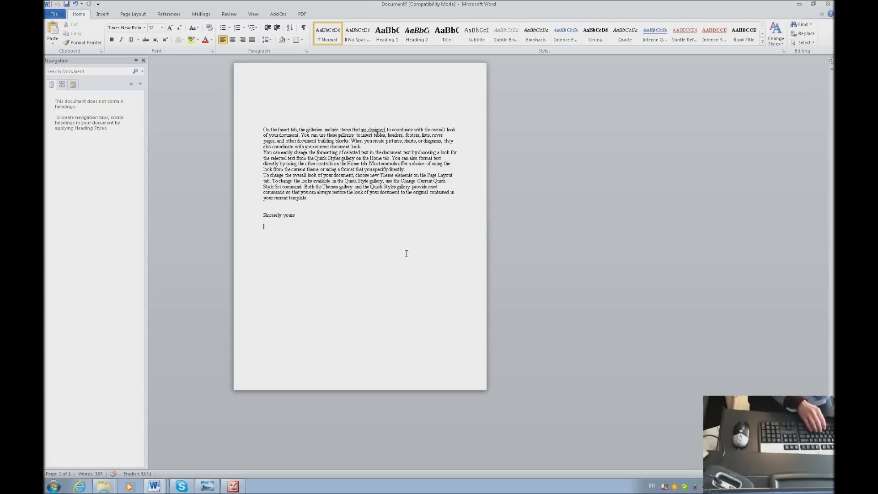
{"action": "key", "text": "ctrl+v"}
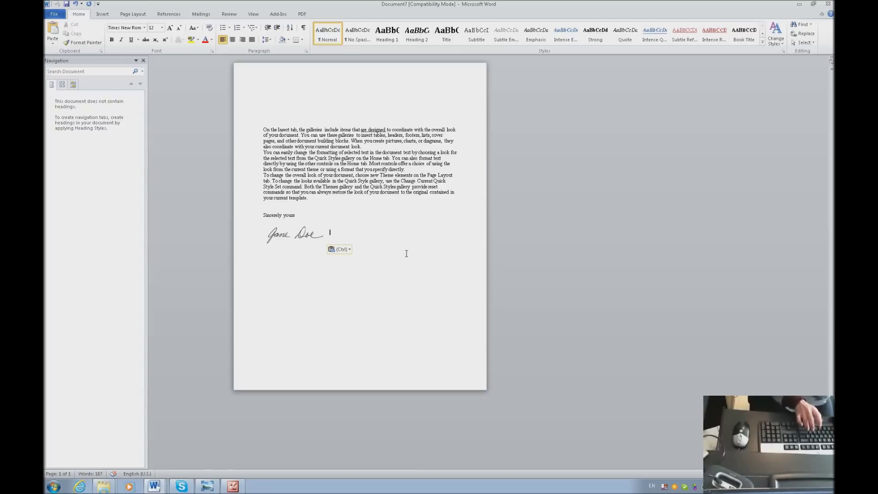
Step: Type the signer's name and credentials on a line below the signature
{"action": "key", "text": "Return"}
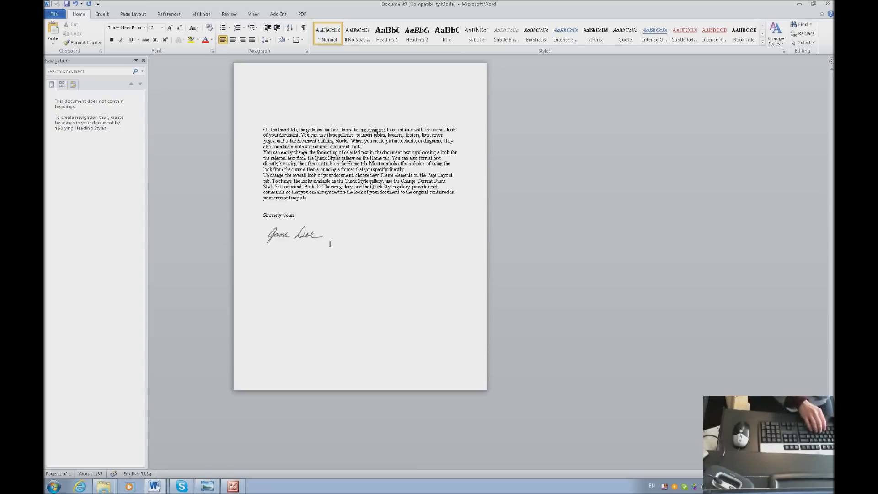
{"action": "key", "text": "Return"}
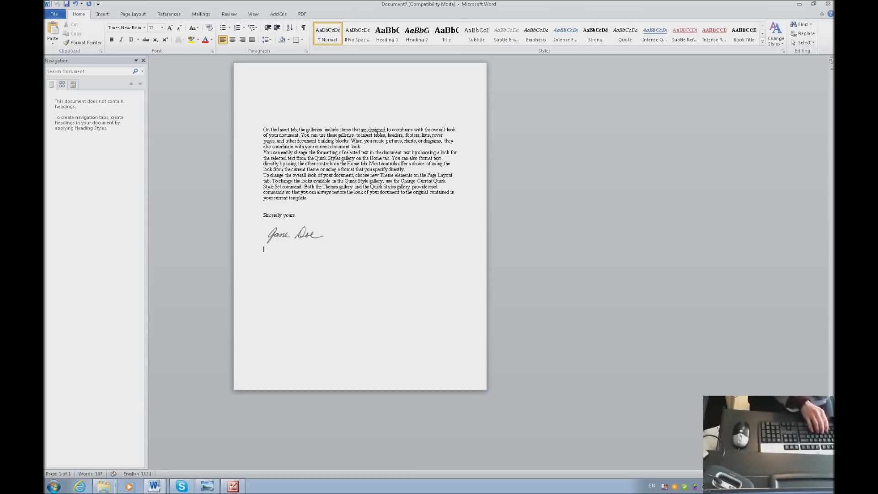
{"action": "type", "text": "Jane"}
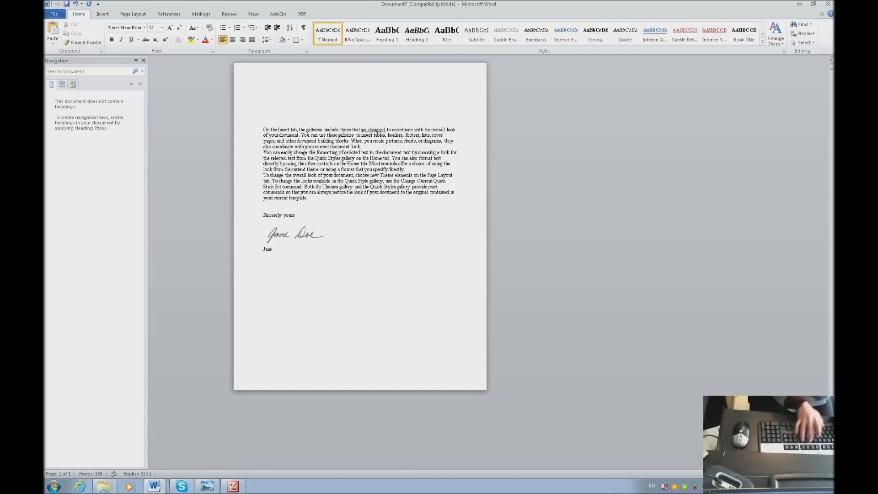
{"action": "type", "text": " Doe, TVI, Phd"}
{"action": "left_click", "coordinate": [379, 224]}
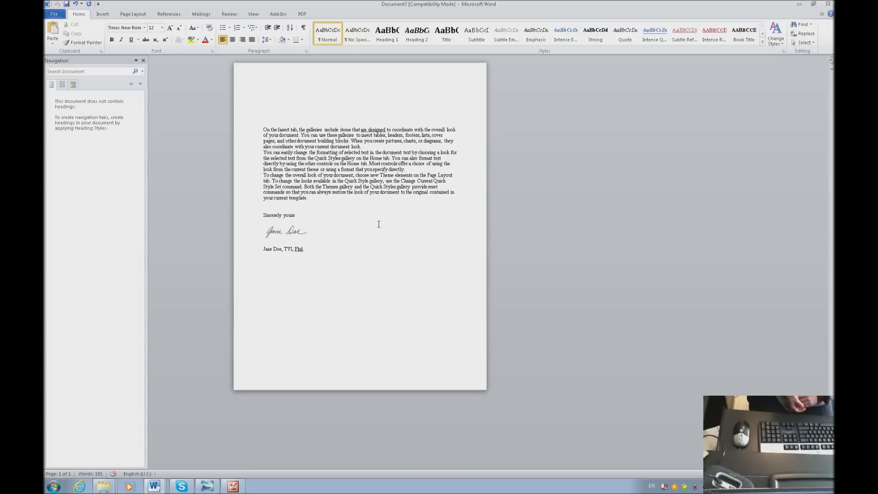